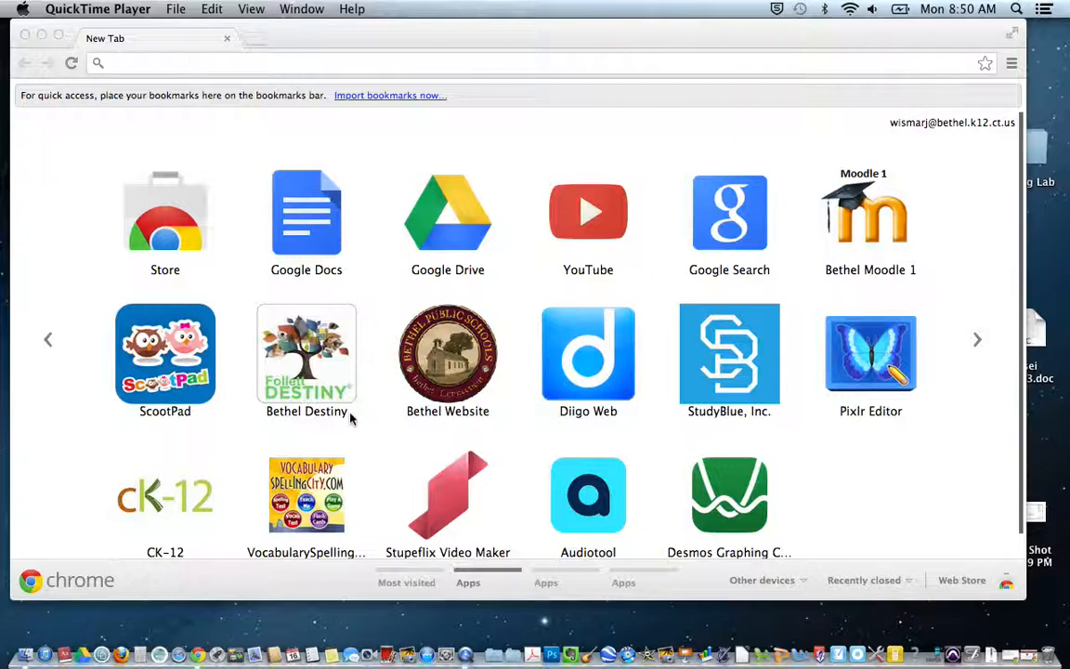
Step: Go to the school's Google Docs sign-in page at gdocs.bethel.k12.ct.us
left_click(278, 137)
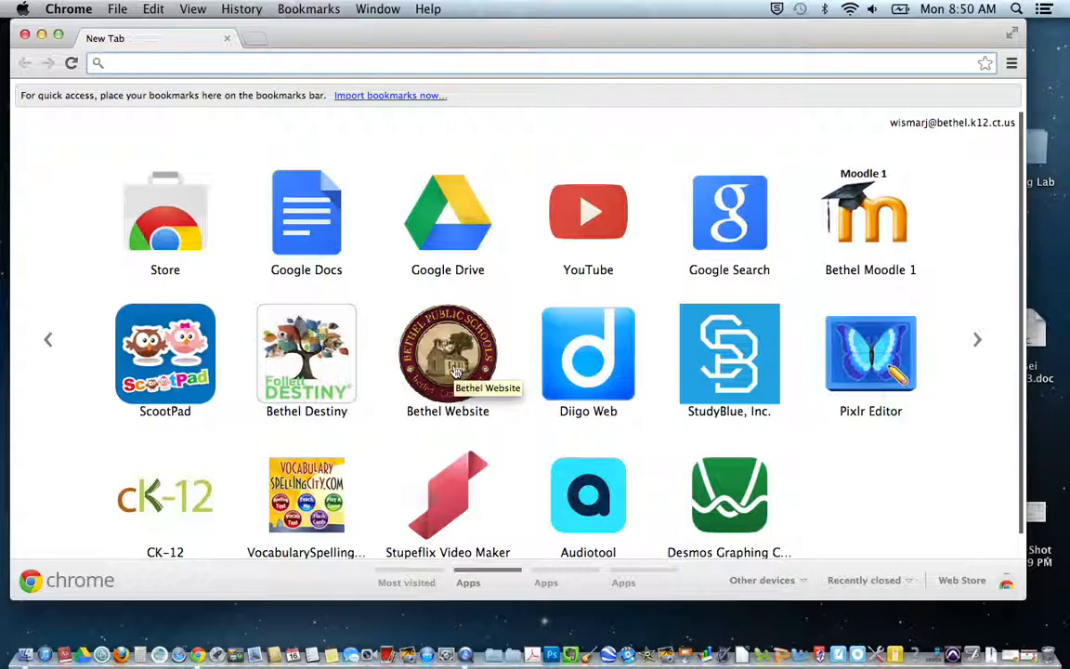
type("godo")
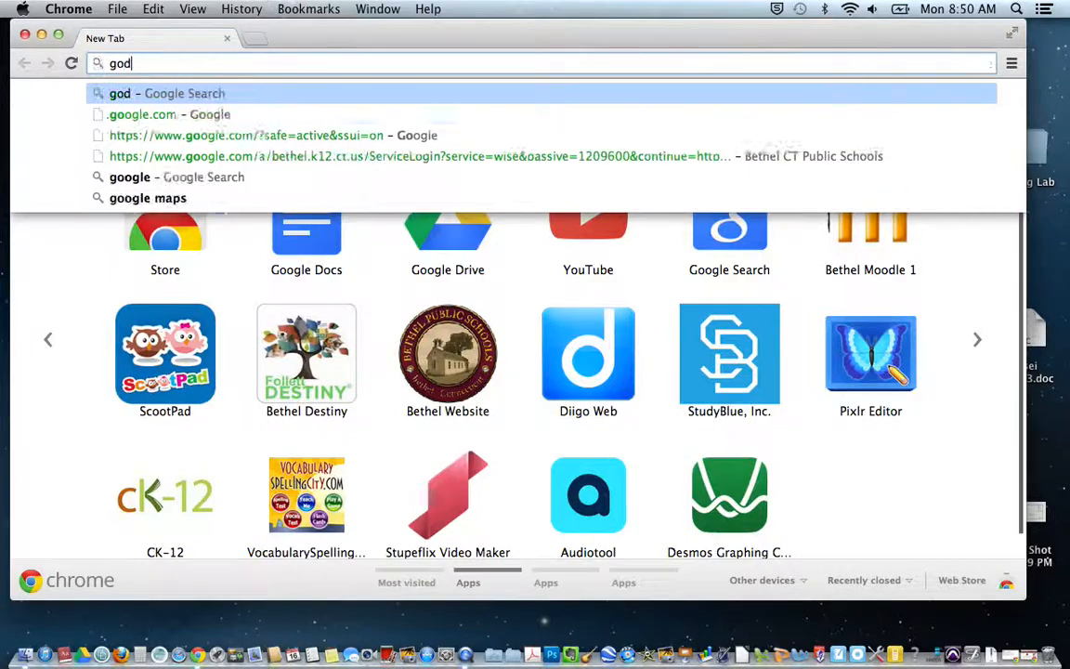
key("BackSpace")
key("BackSpace")
key("BackSpace")
type("docs")
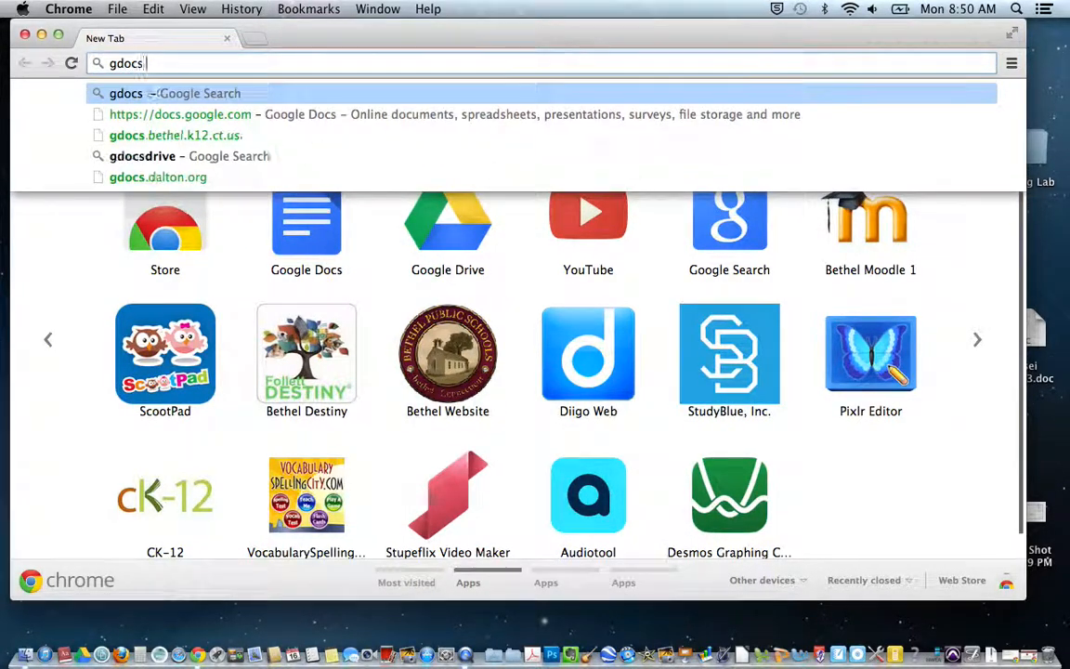
type(".bethel.k12")
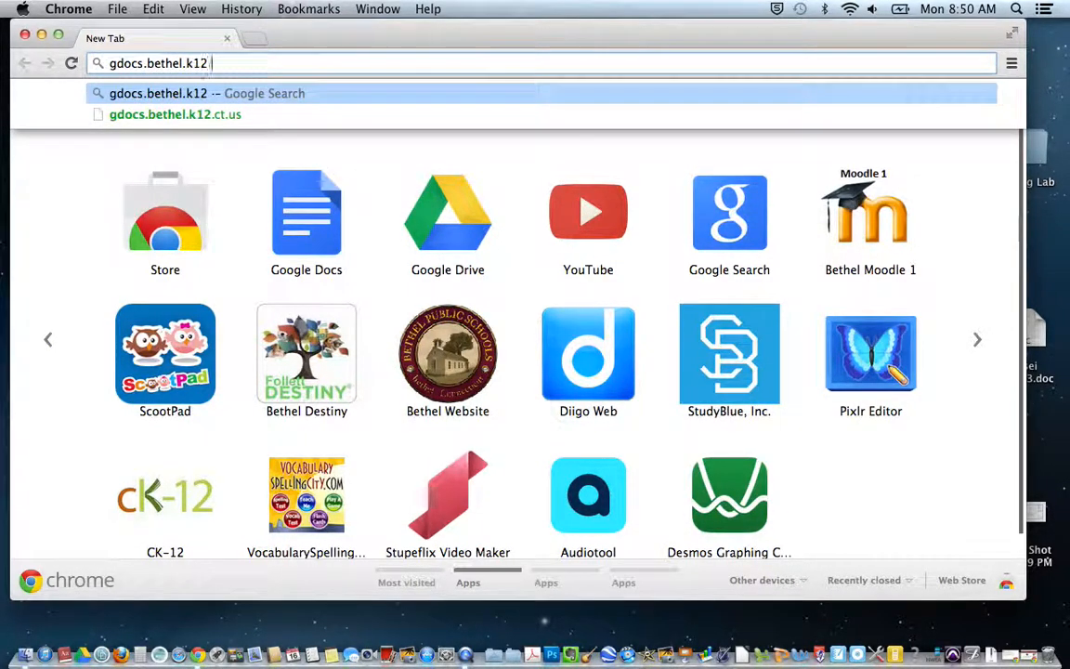
type(".ct.us")
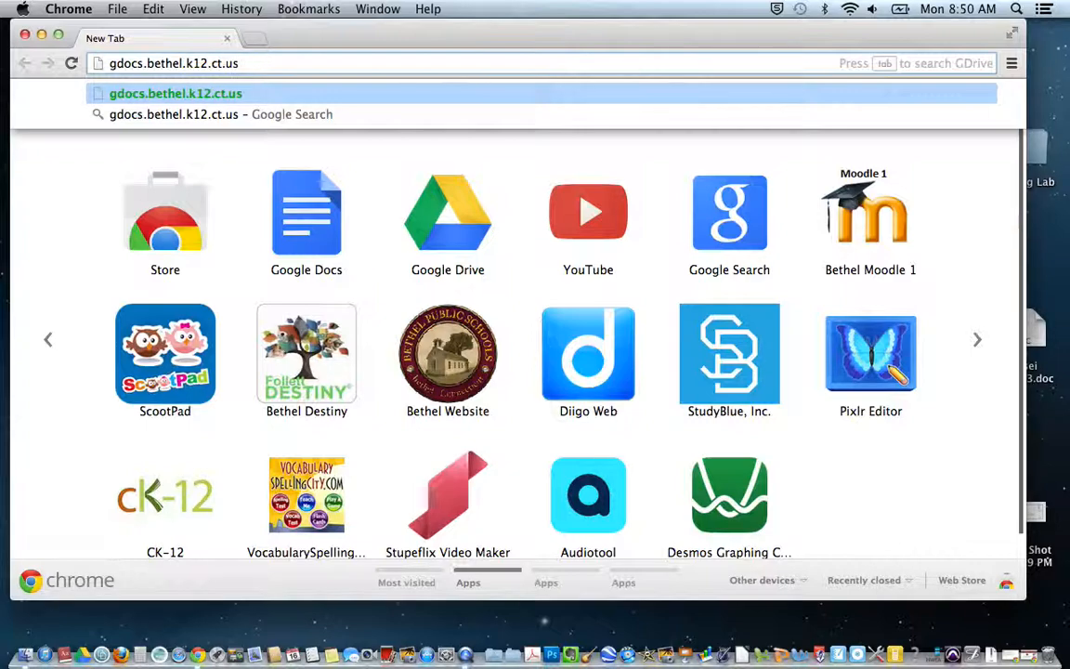
key("Return")
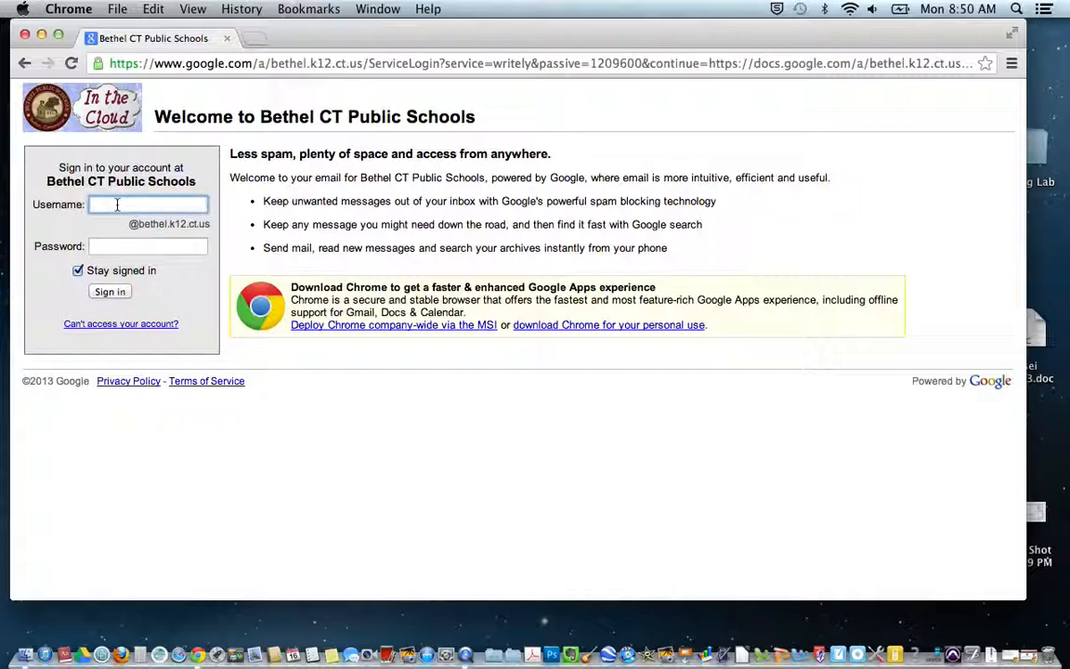
Step: Sign in to the Bethel CT Public Schools account with the student's username and account password
type("17")
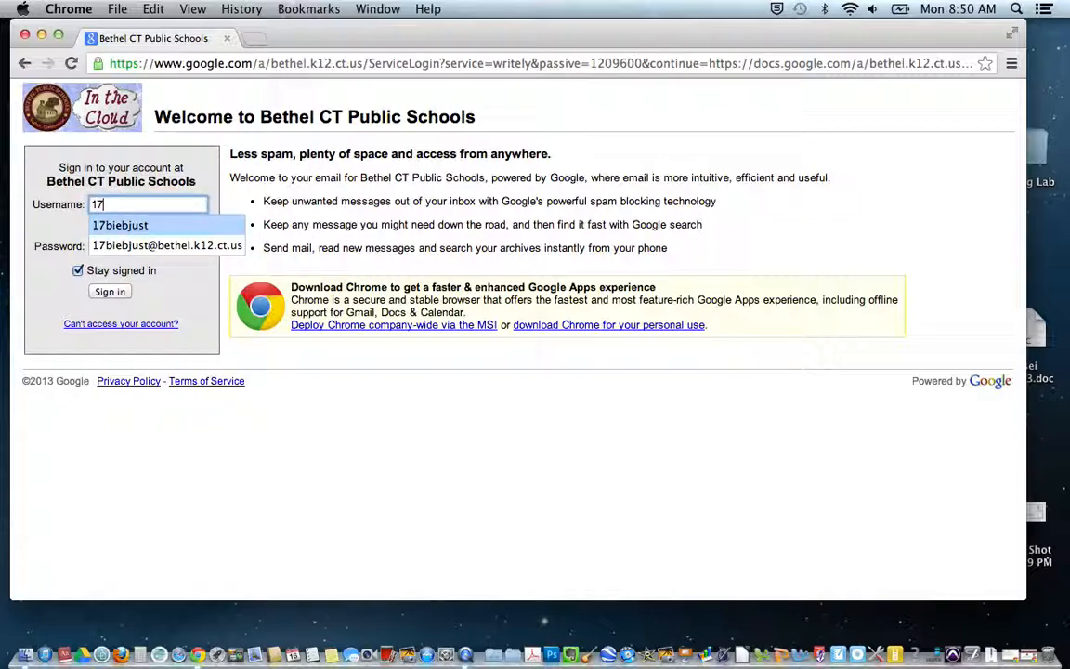
key("Return")
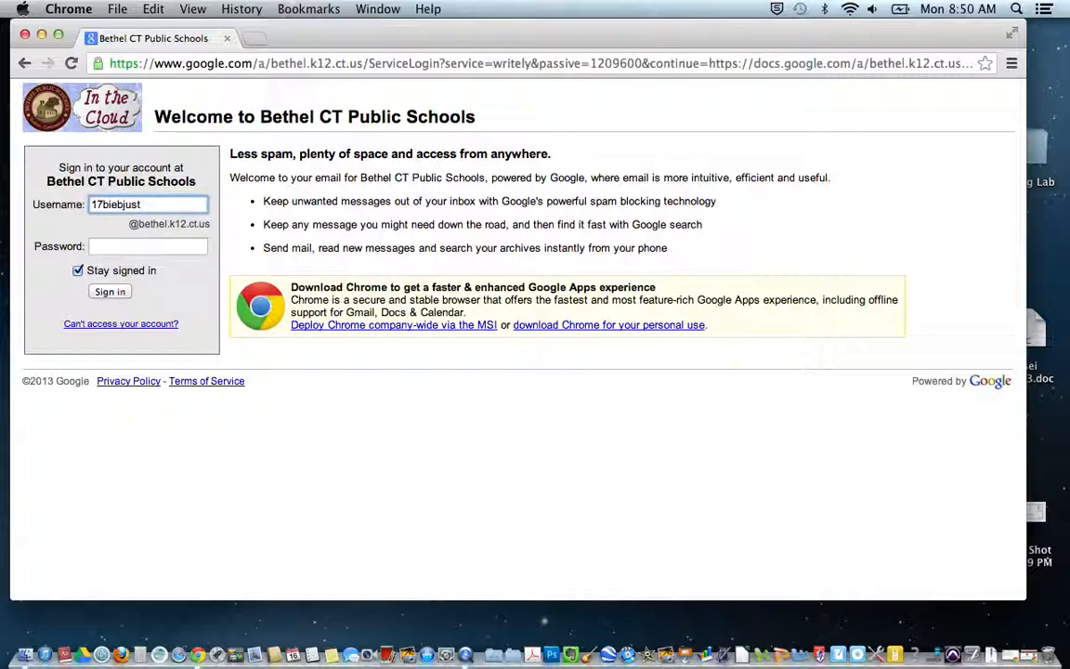
key("Tab")
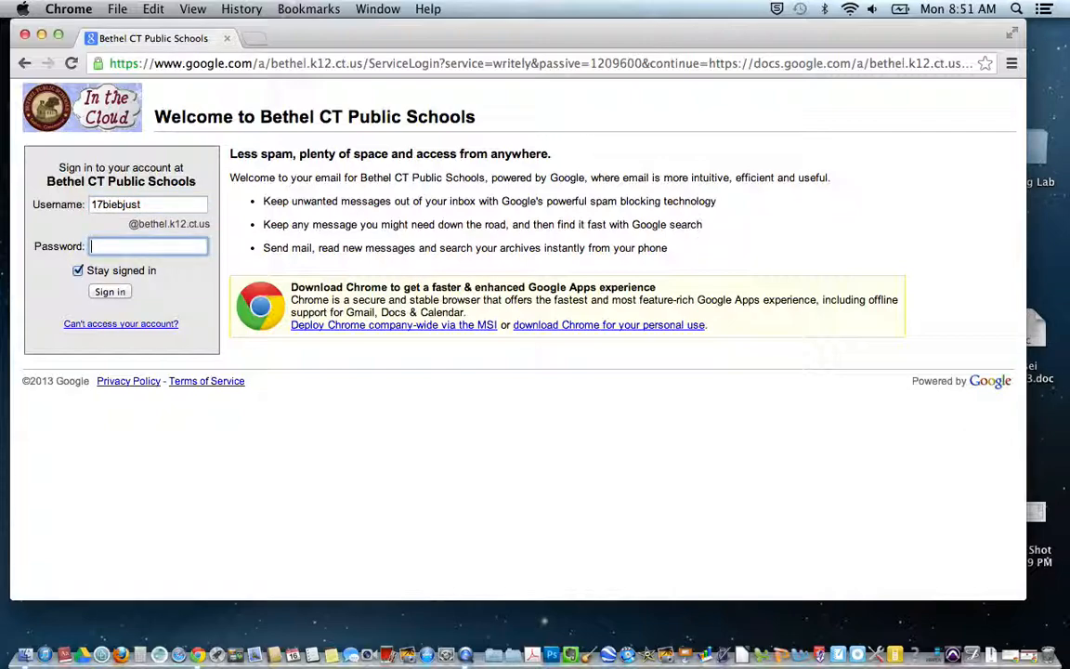
type("*******")
key("Return")
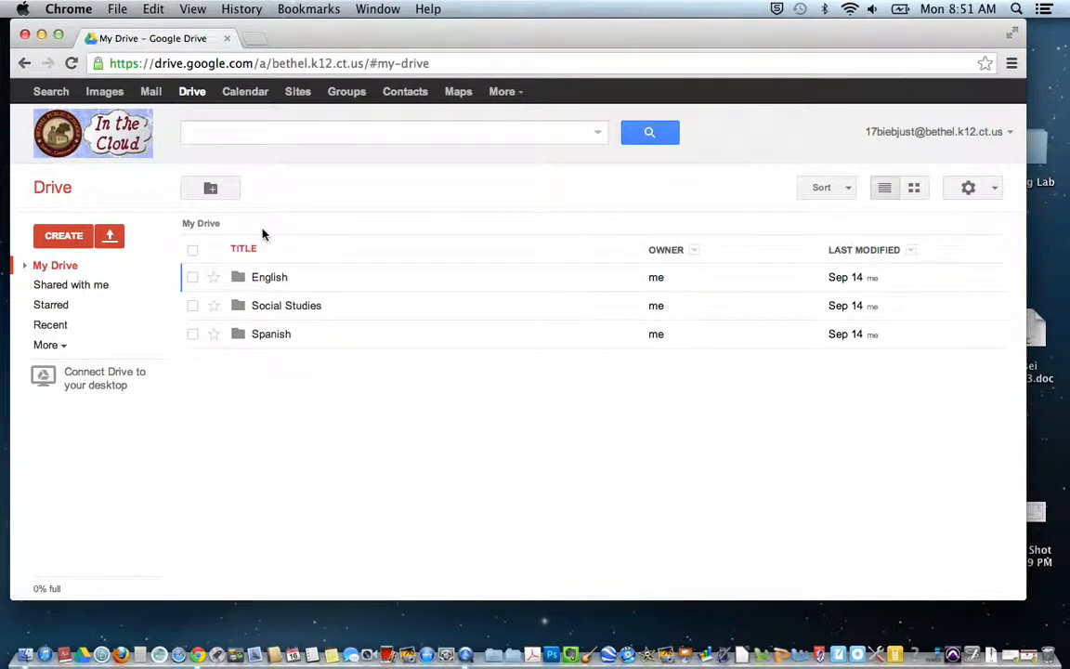
Step: View the contents of the English folder, and open the Social Studies folder from My Drive
left_click(261, 277)
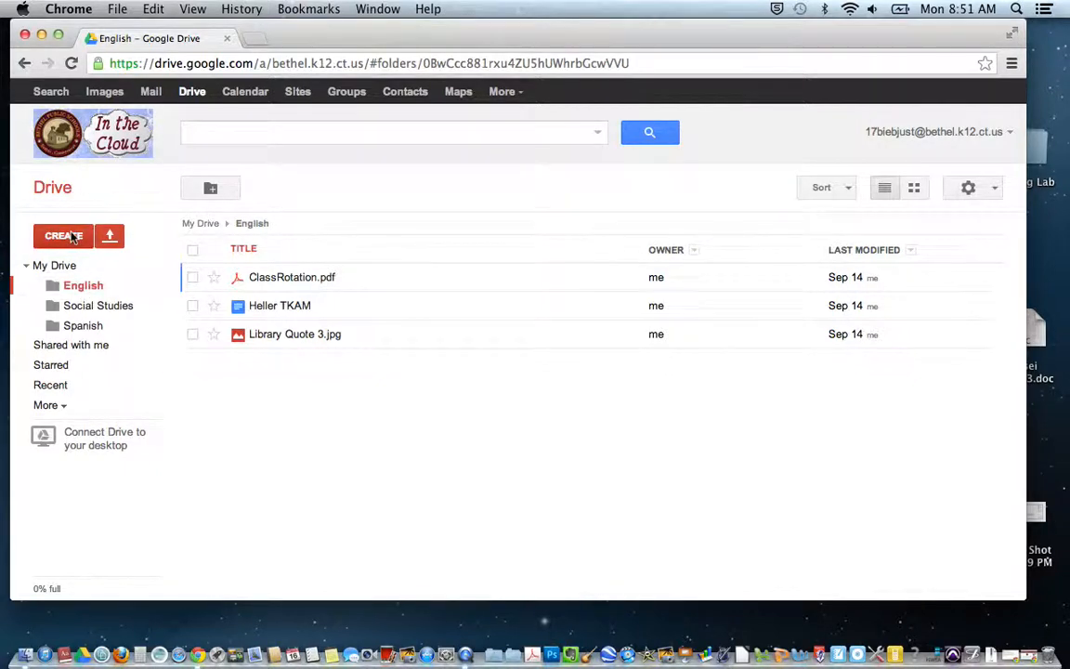
left_click(66, 269)
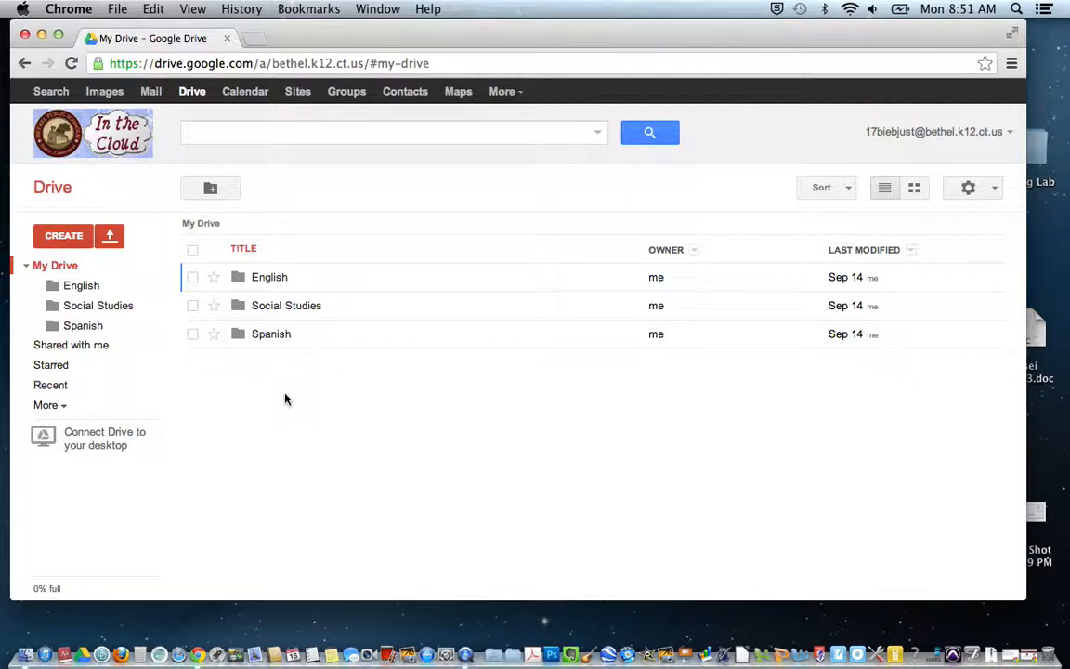
left_click(292, 306)
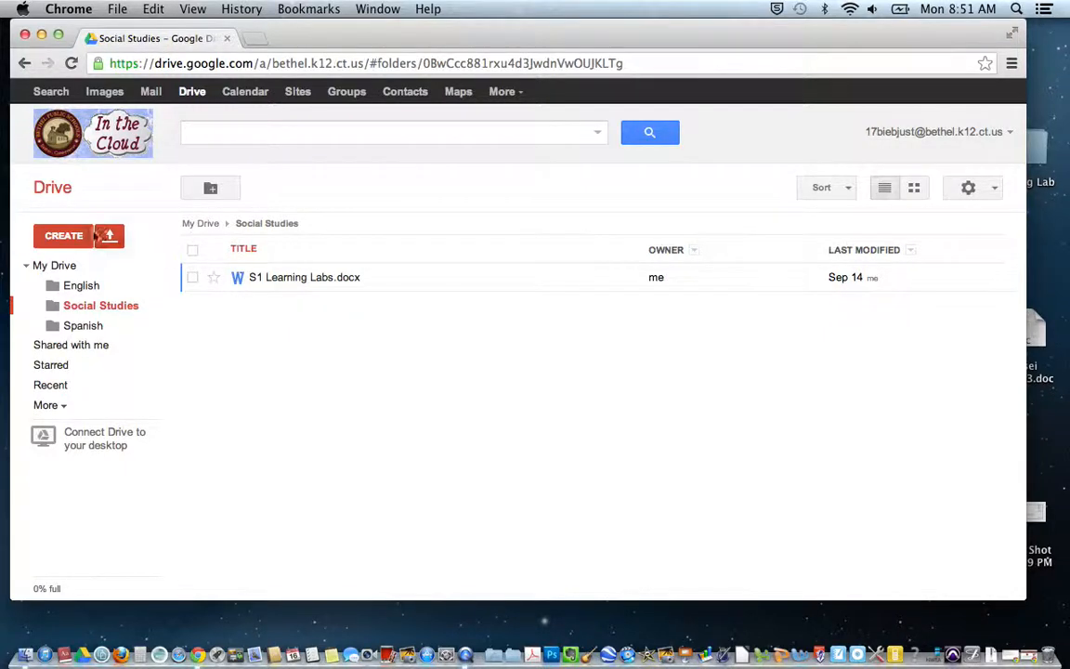
Step: Create a new text document in the Social Studies folder and name it "Bieber SS Assignment"
left_click(63, 236)
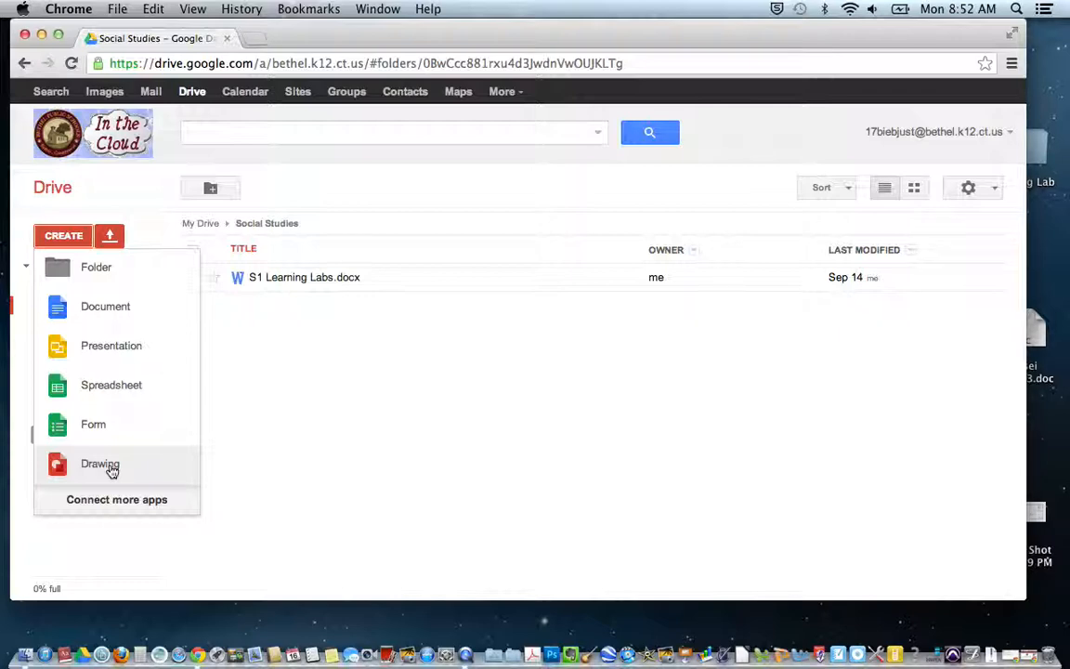
left_click(126, 310)
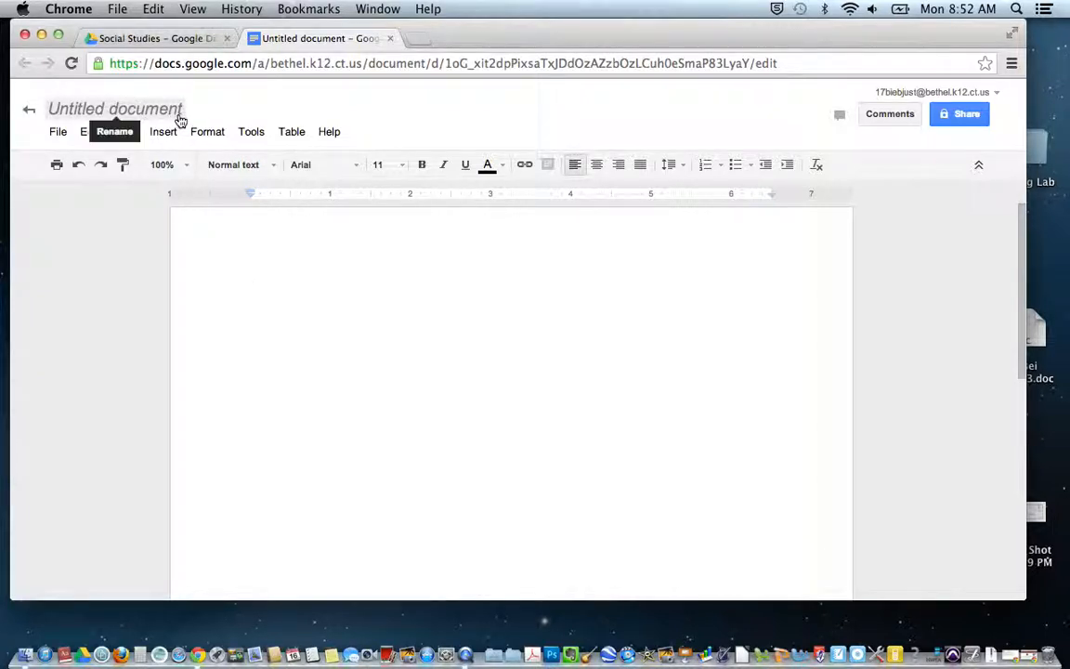
left_click(163, 120)
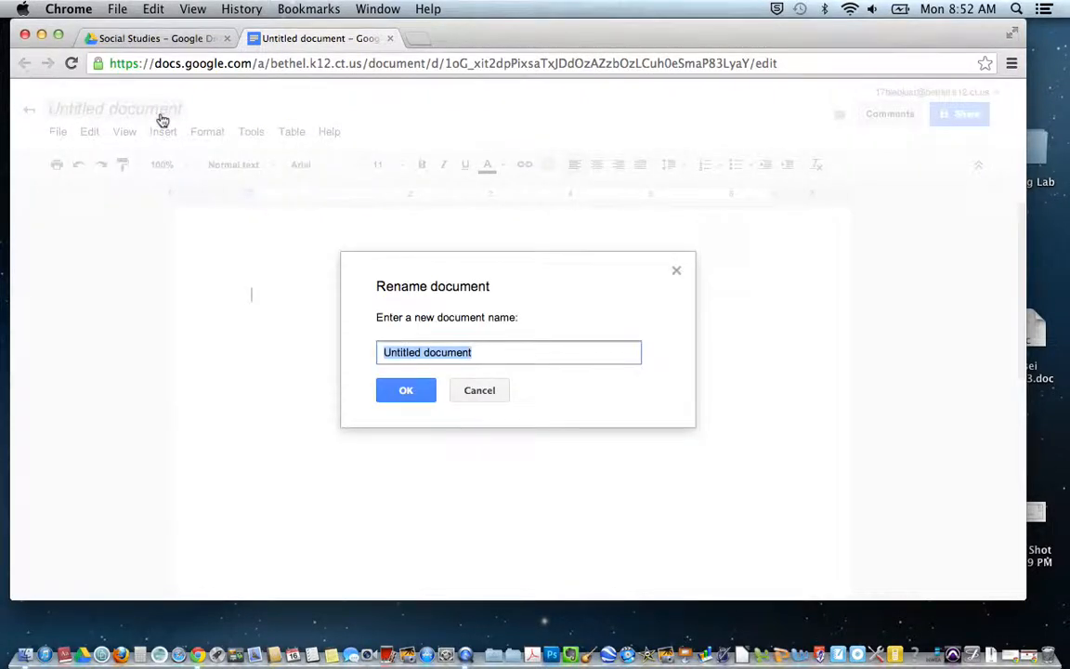
key("BackSpace")
type("Bieber")
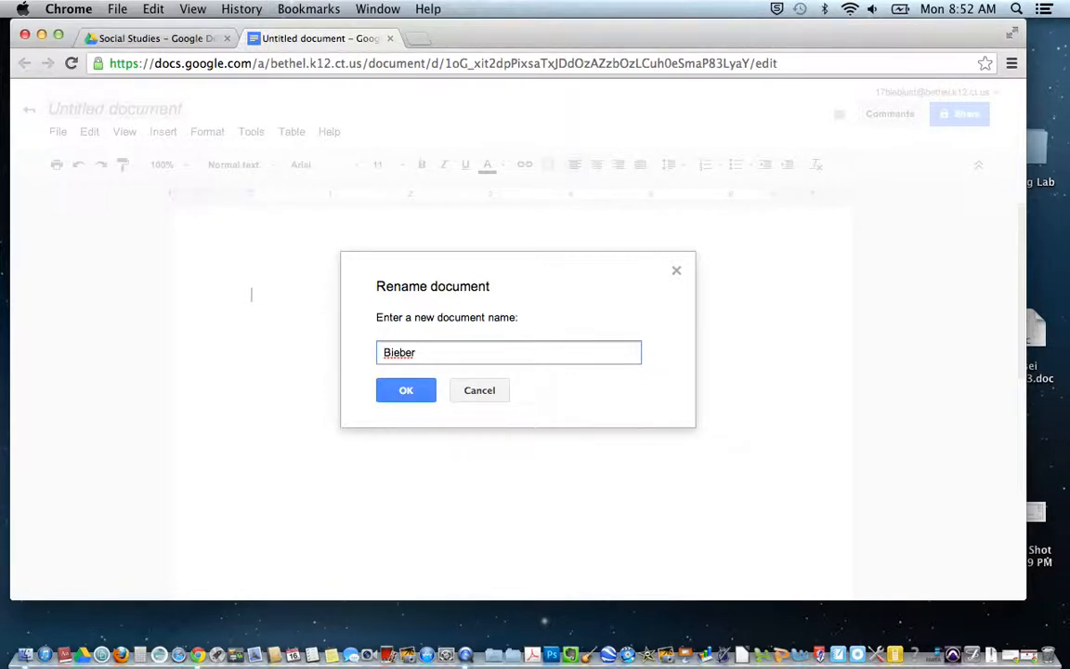
type(" SS Assignment")
left_click(406, 392)
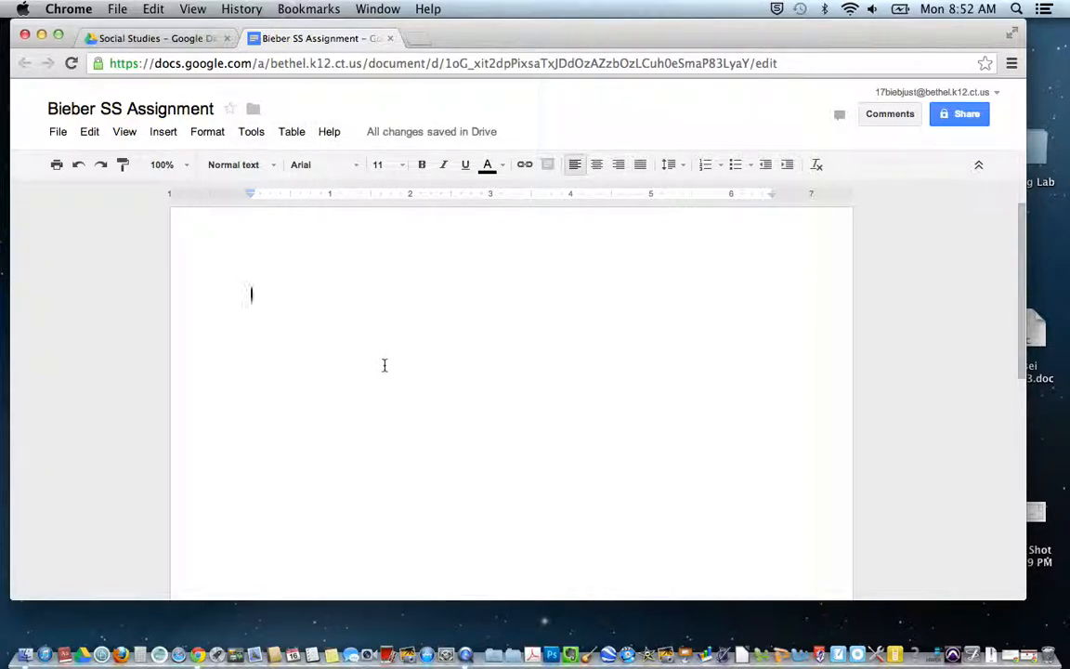
Step: Close the assignment document and reopen it from the Social Studies folder
left_click(391, 38)
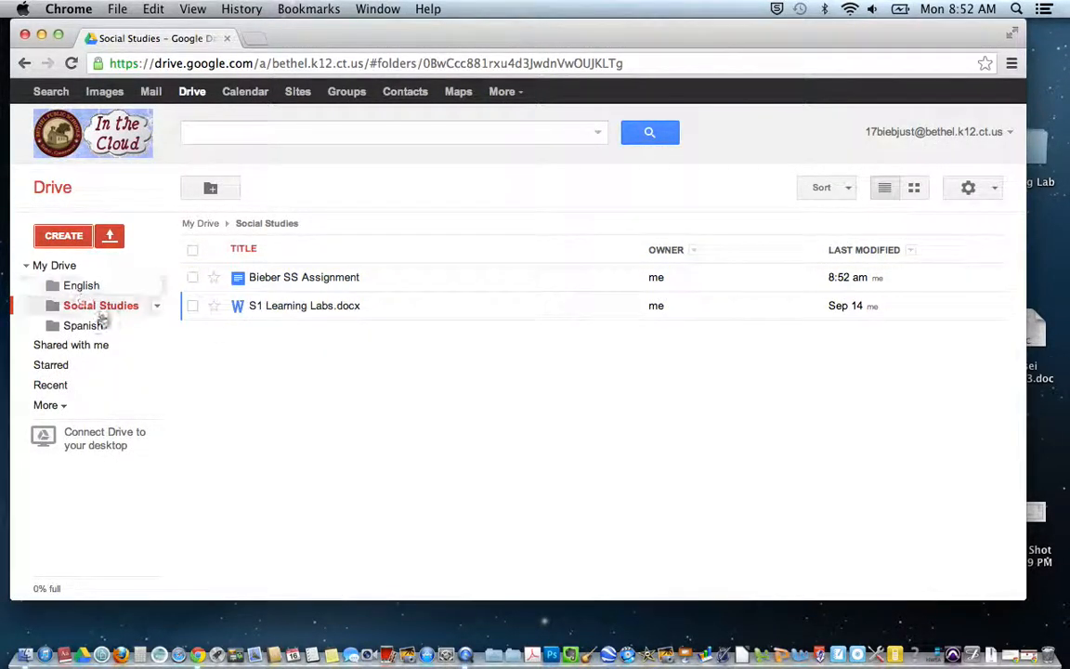
left_click(346, 279)
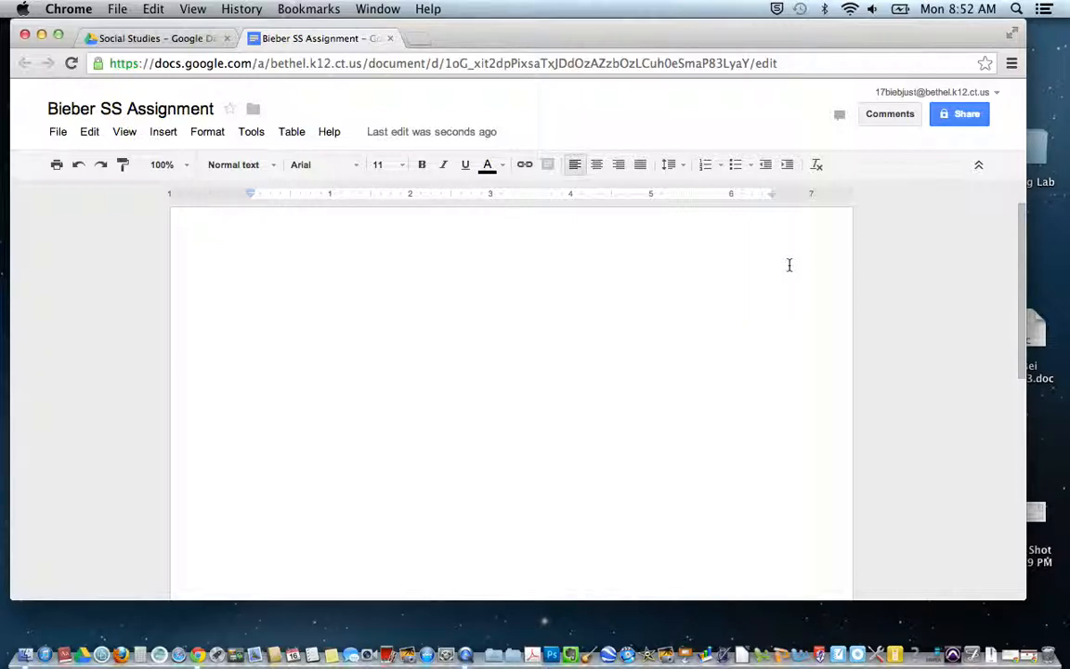
Step: In the document's sharing settings, set visibility to People at Bethel CT Public Schools with the link and access to Can edit
left_click(966, 114)
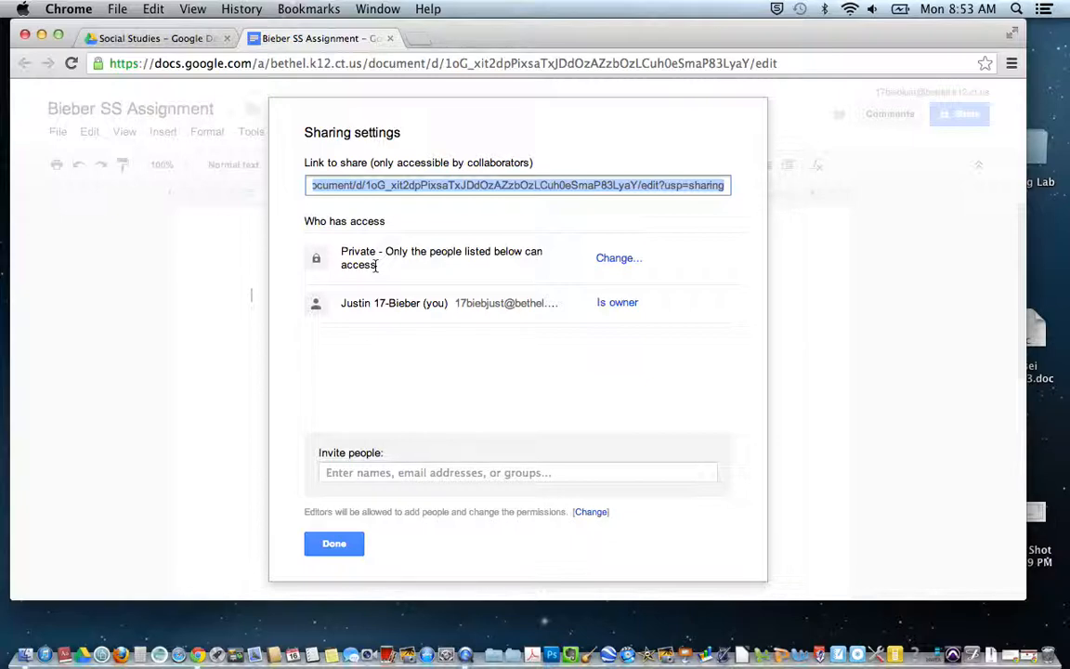
left_click(624, 263)
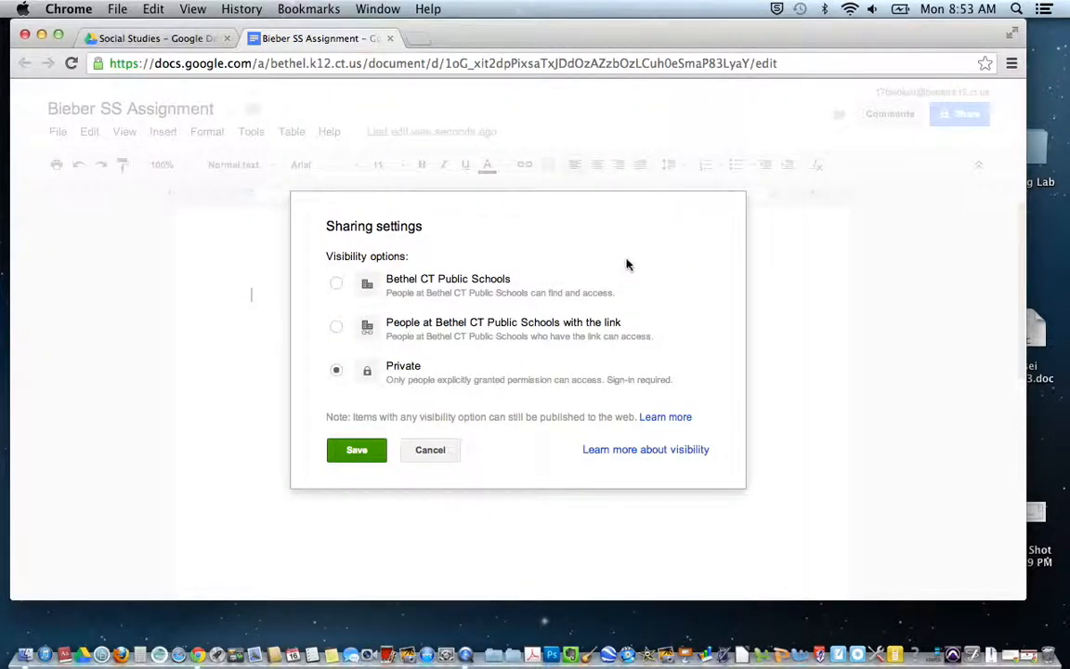
left_click(337, 283)
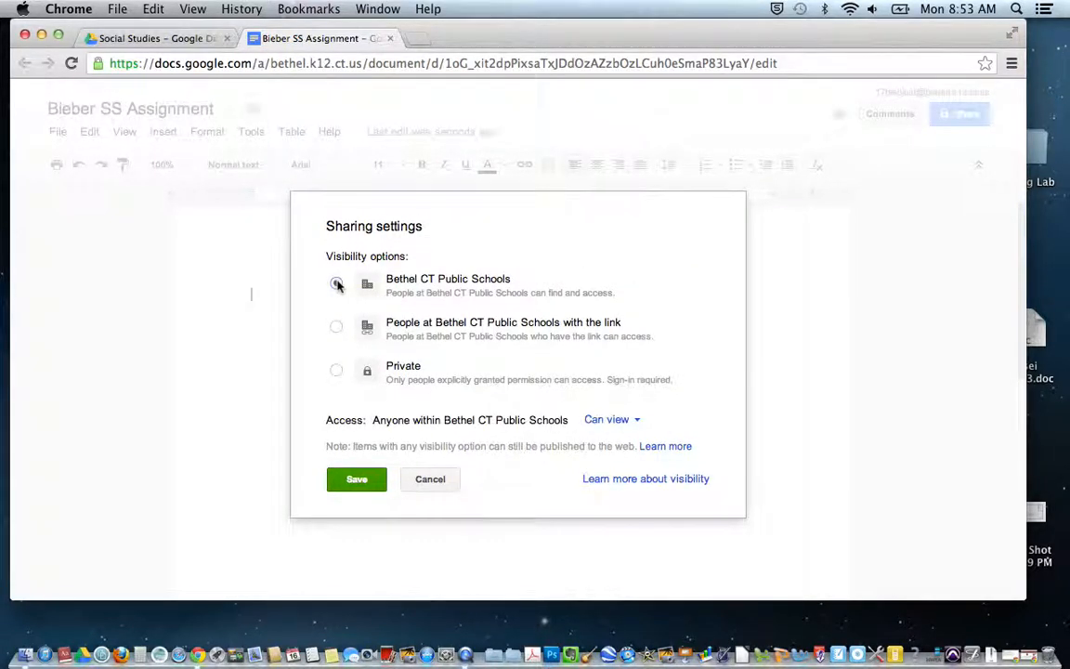
left_click(336, 328)
left_click(636, 422)
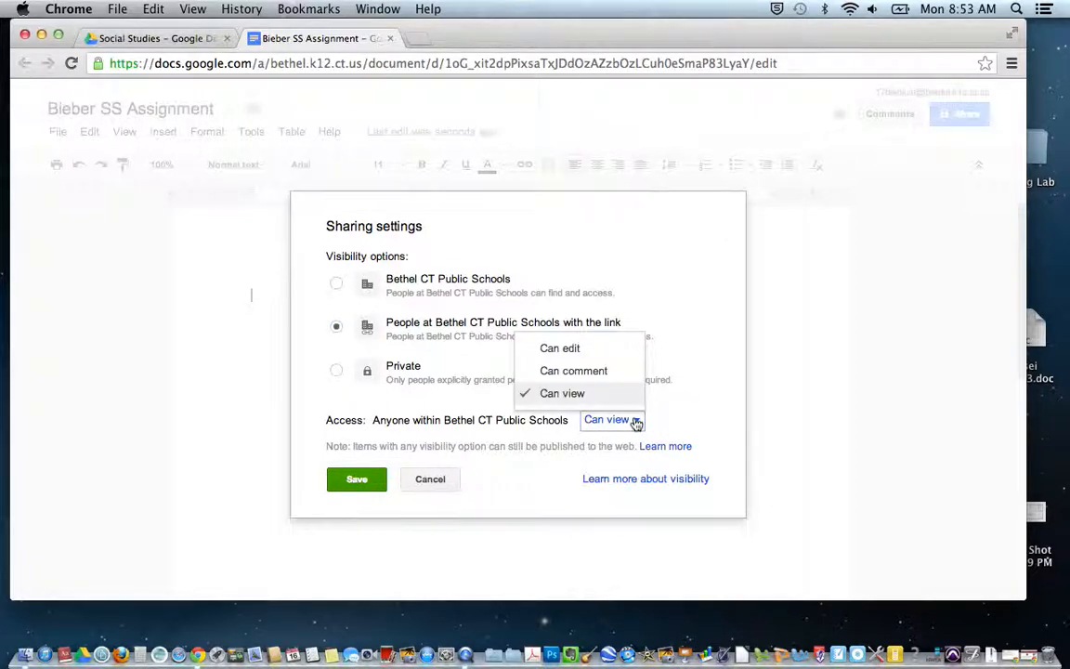
left_click(611, 374)
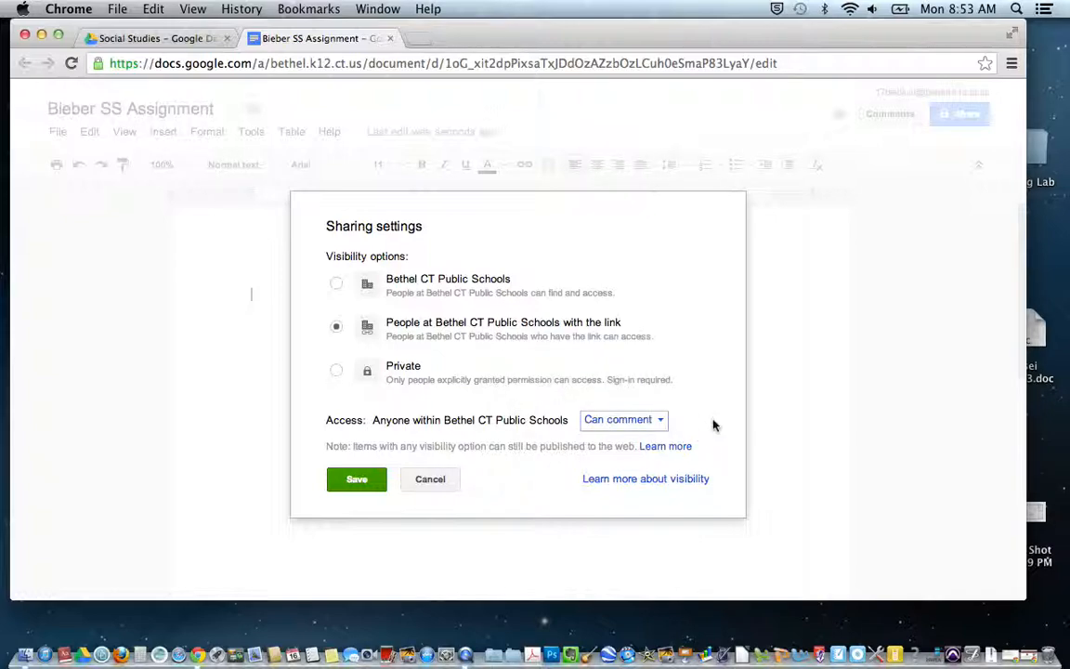
left_click(656, 423)
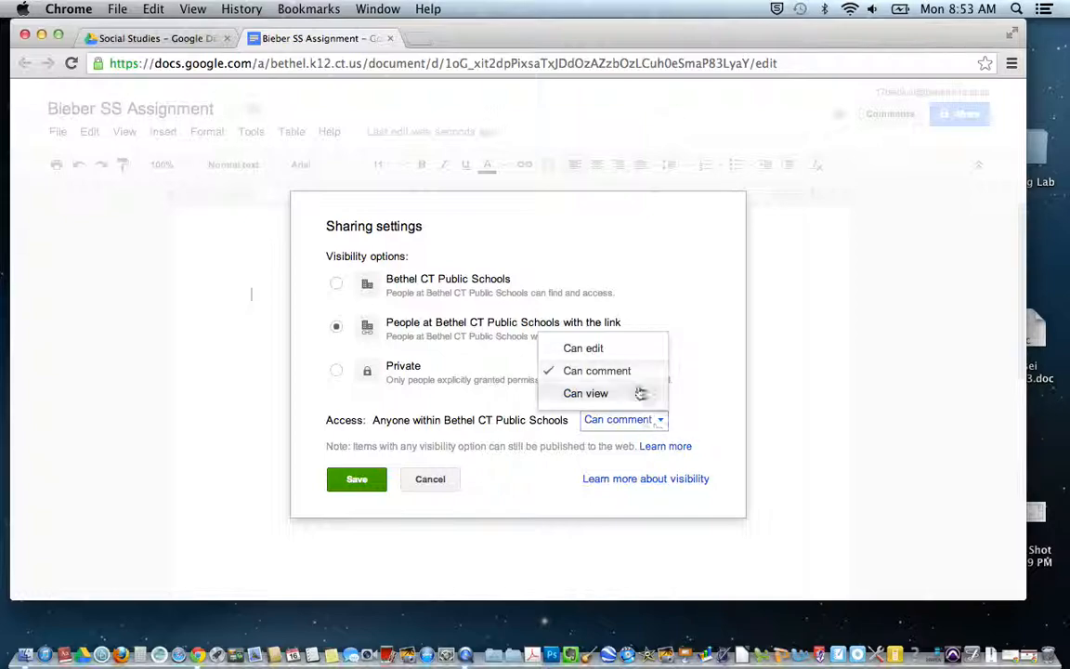
left_click(625, 351)
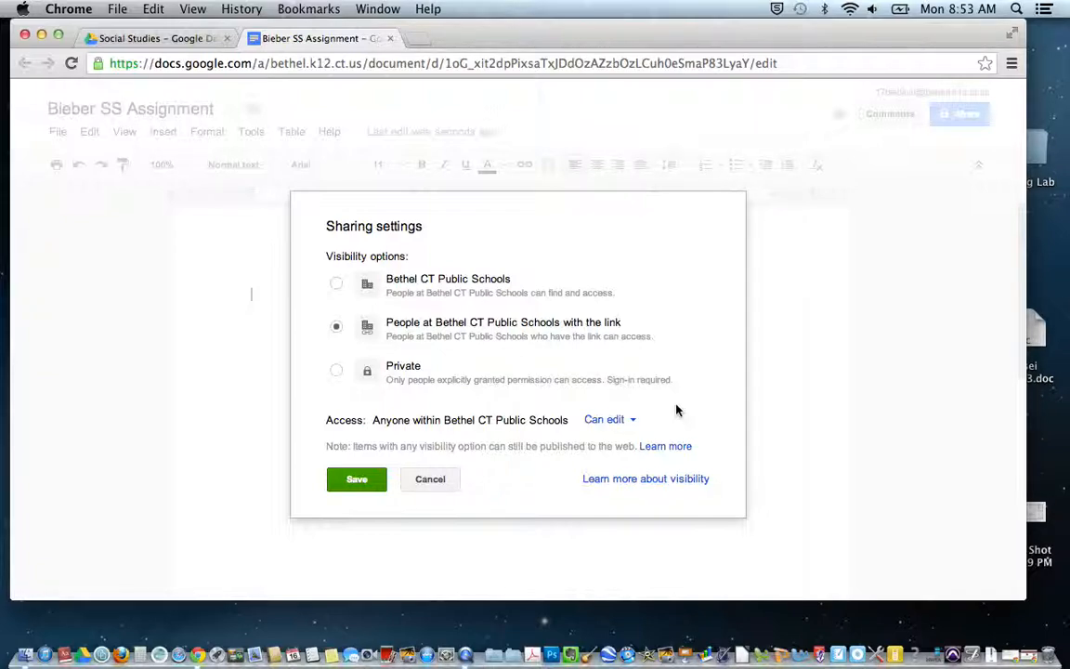
Step: Try the Can view access level for link holders and set it back to Can edit
left_click(605, 420)
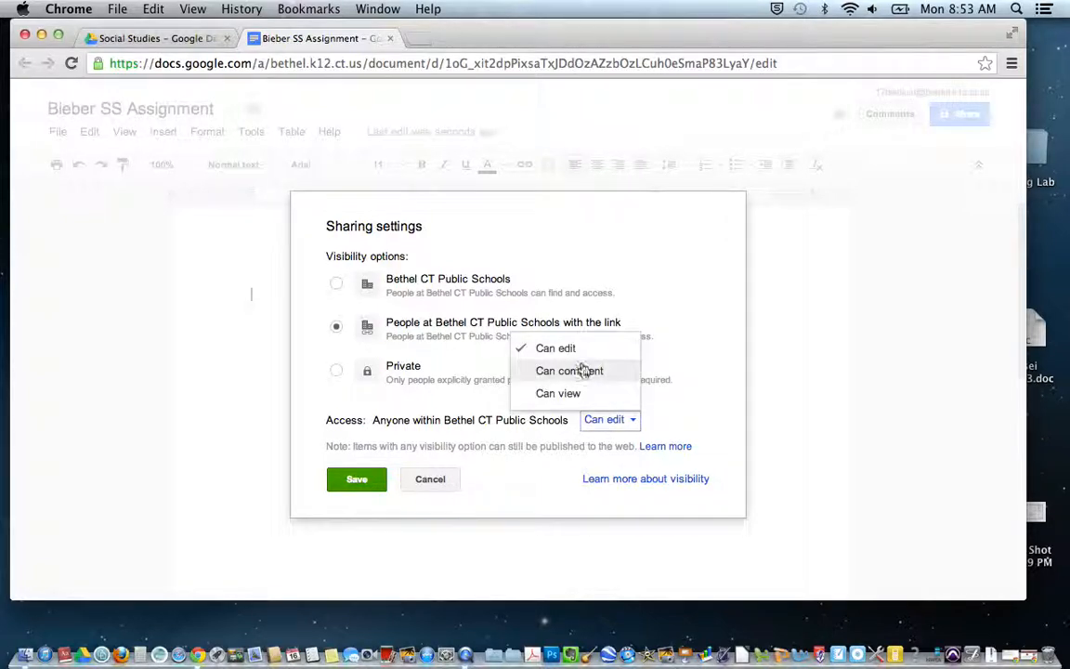
left_click(580, 393)
left_click(631, 424)
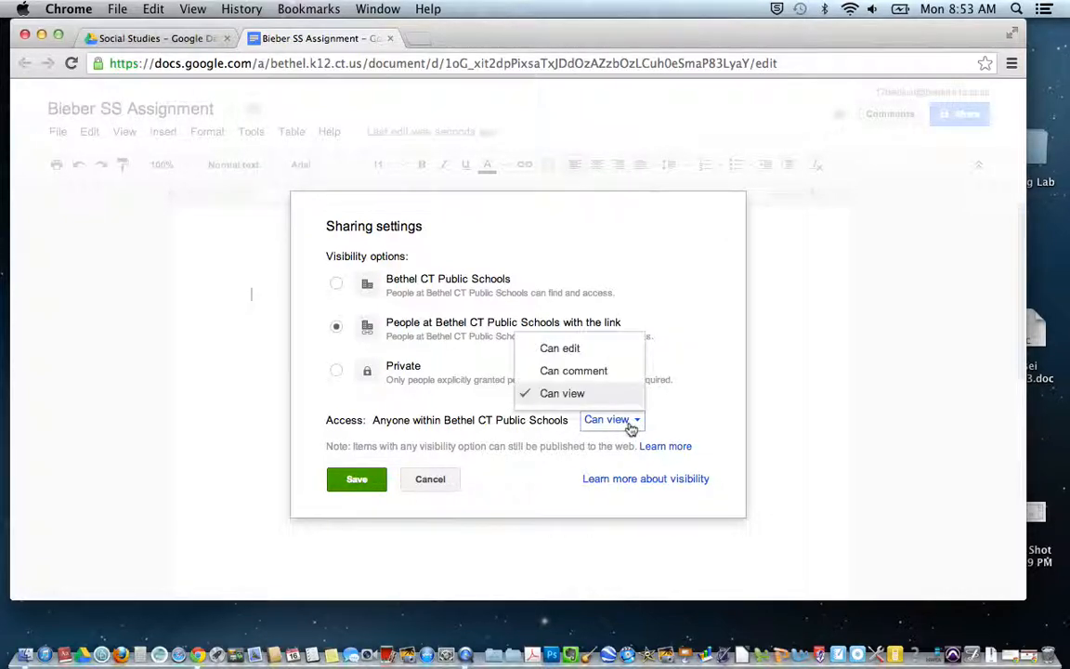
left_click(602, 349)
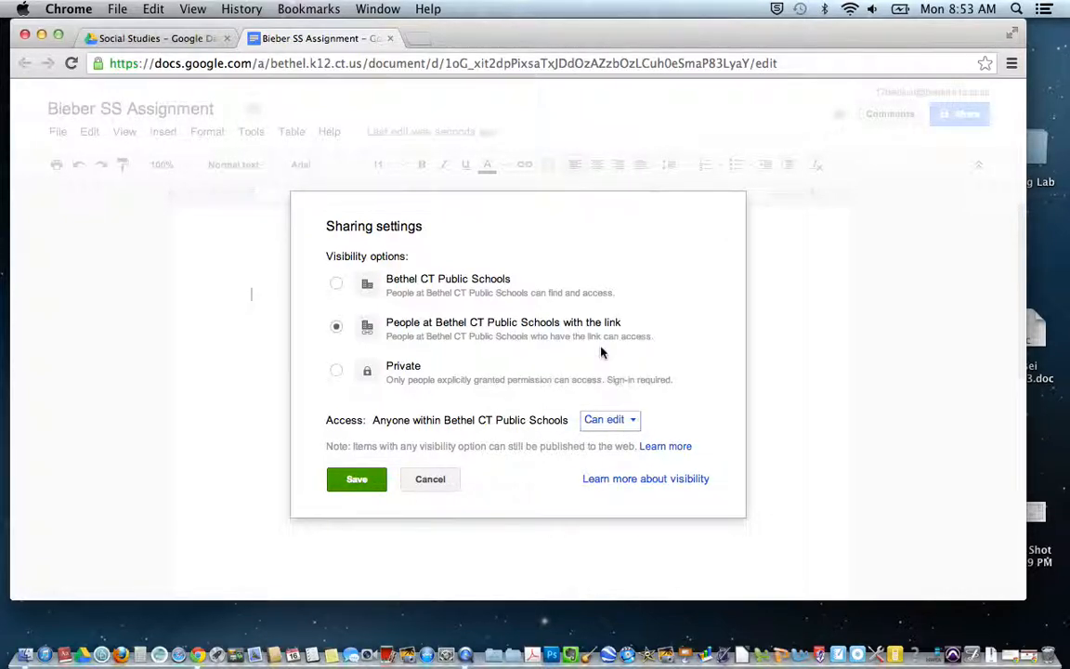
Step: Switch visibility to Private and back to People at Bethel CT Public Schools with the link, and save the setting
left_click(694, 380)
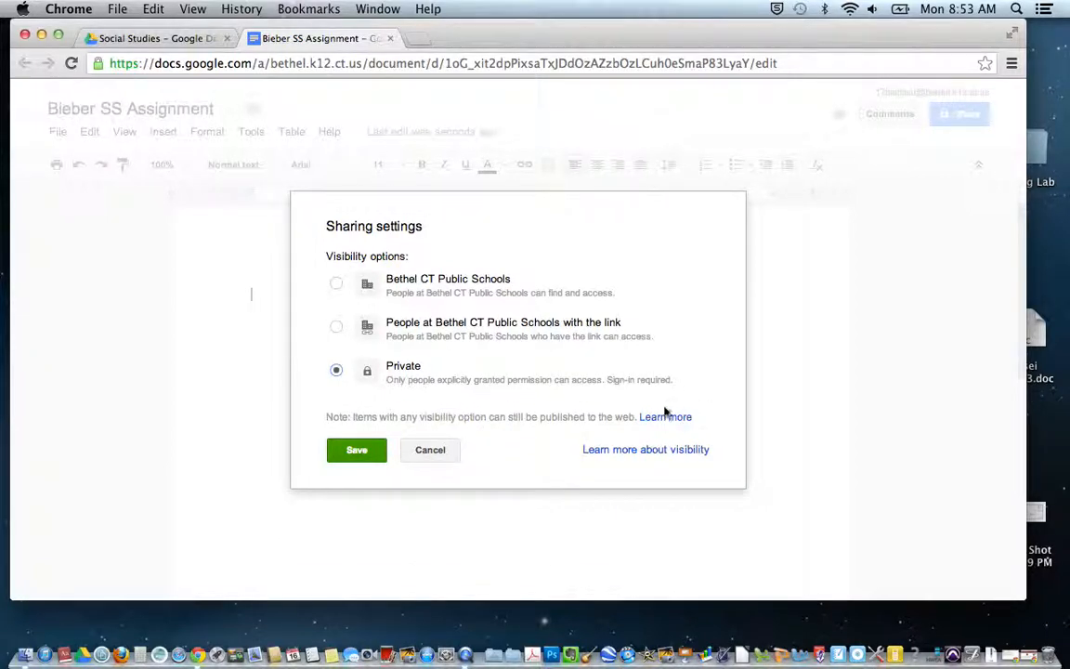
left_click(338, 326)
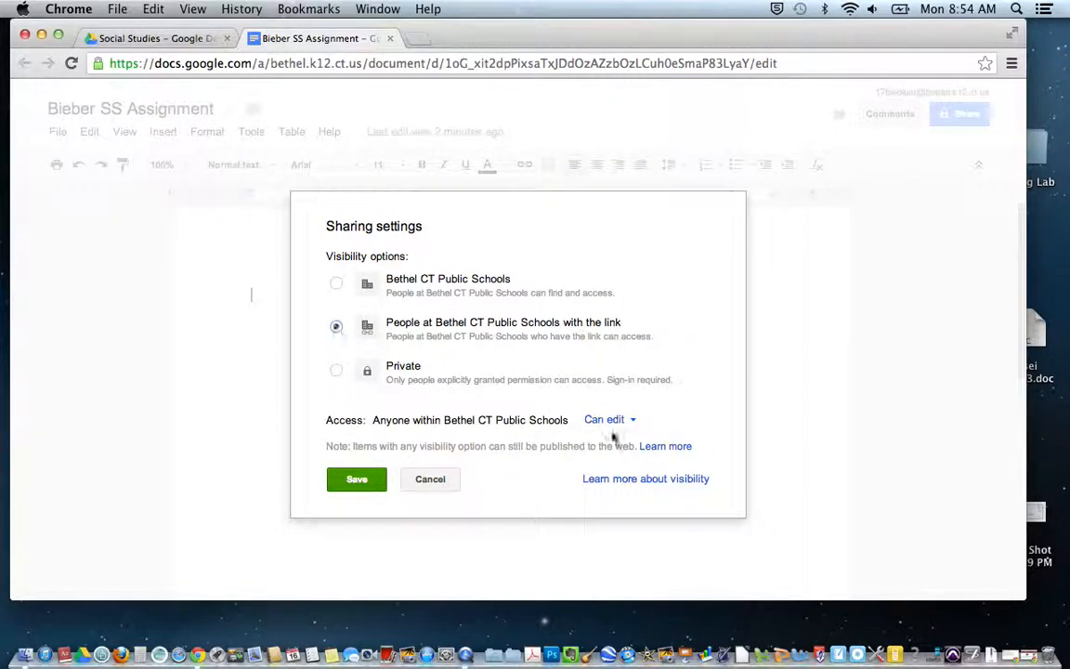
left_click(356, 477)
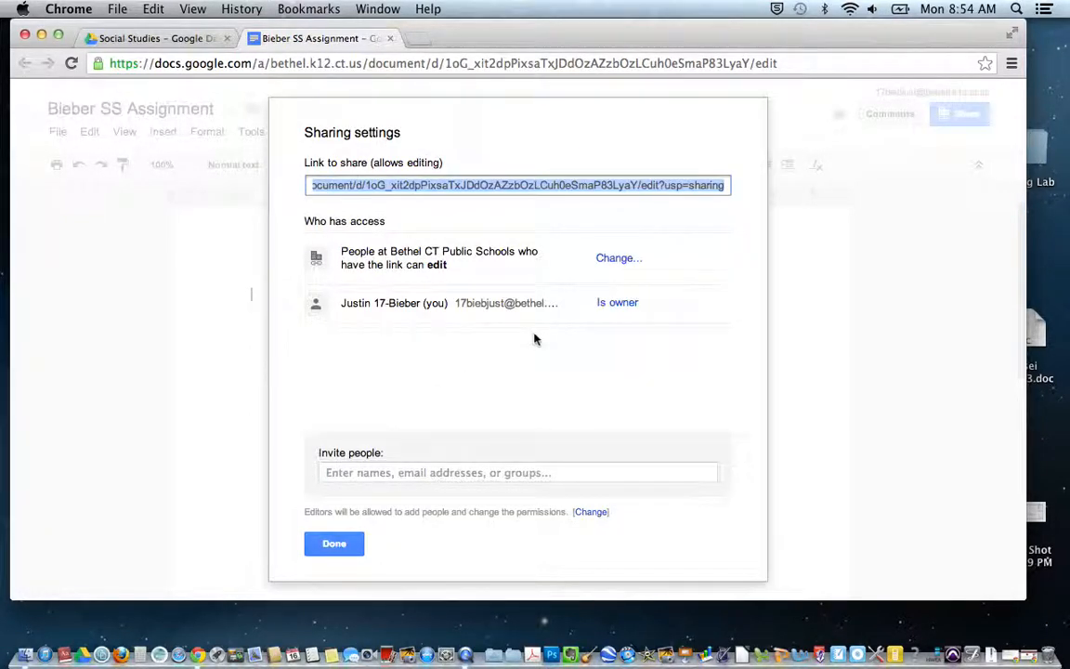
Step: Try inviting a staff member found by surname to the document with Can edit access, review the access levels, and cancel the invitation
left_click(464, 470)
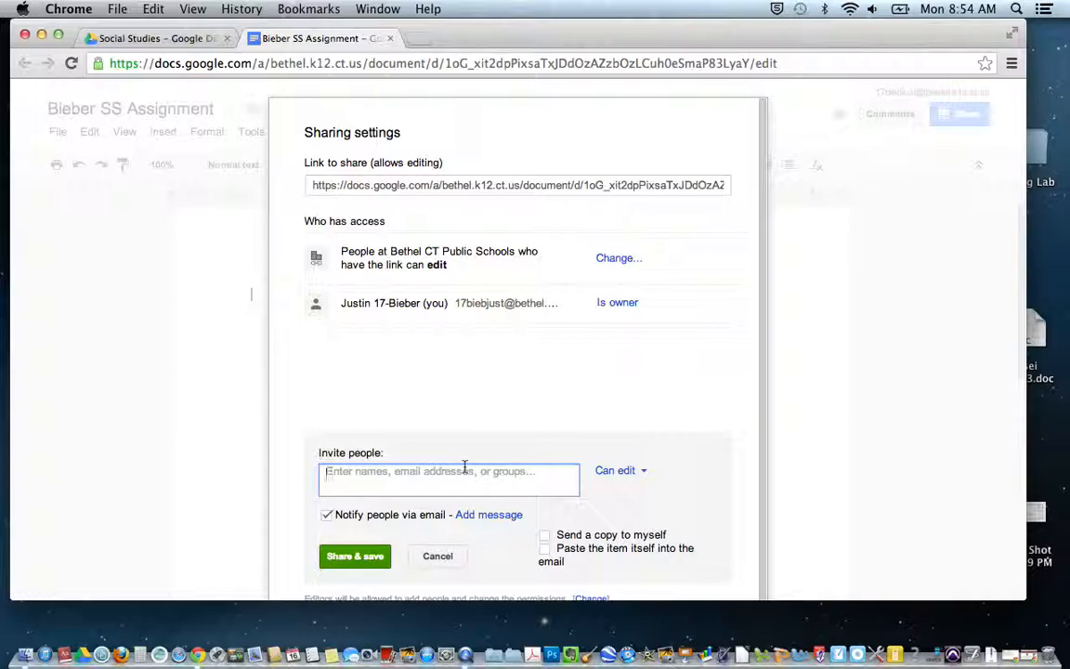
type("nass")
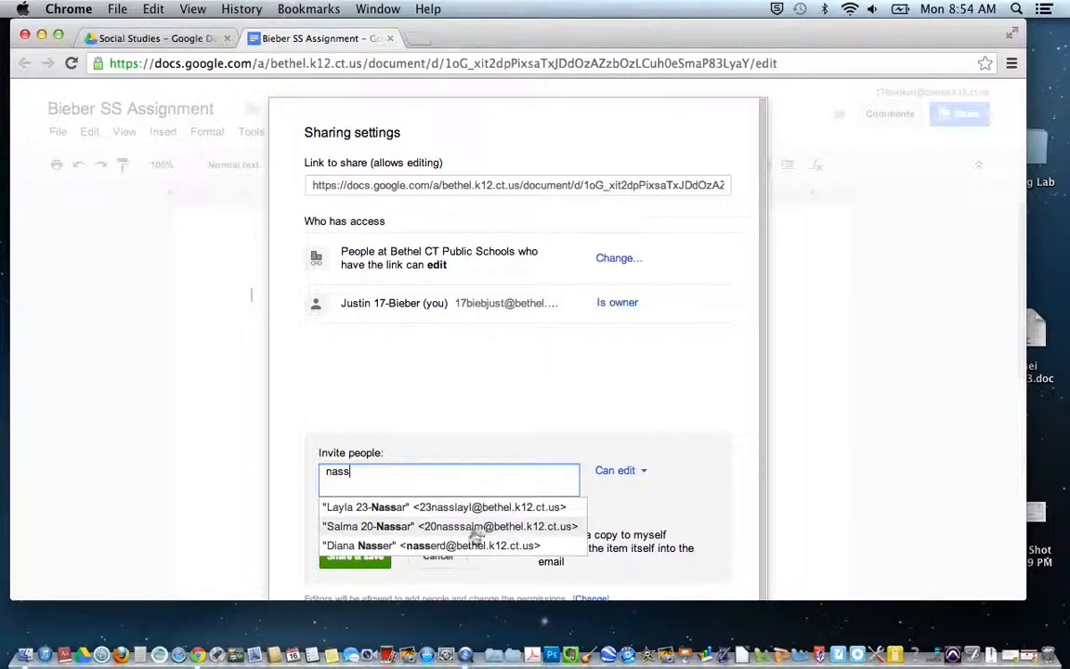
left_click(461, 547)
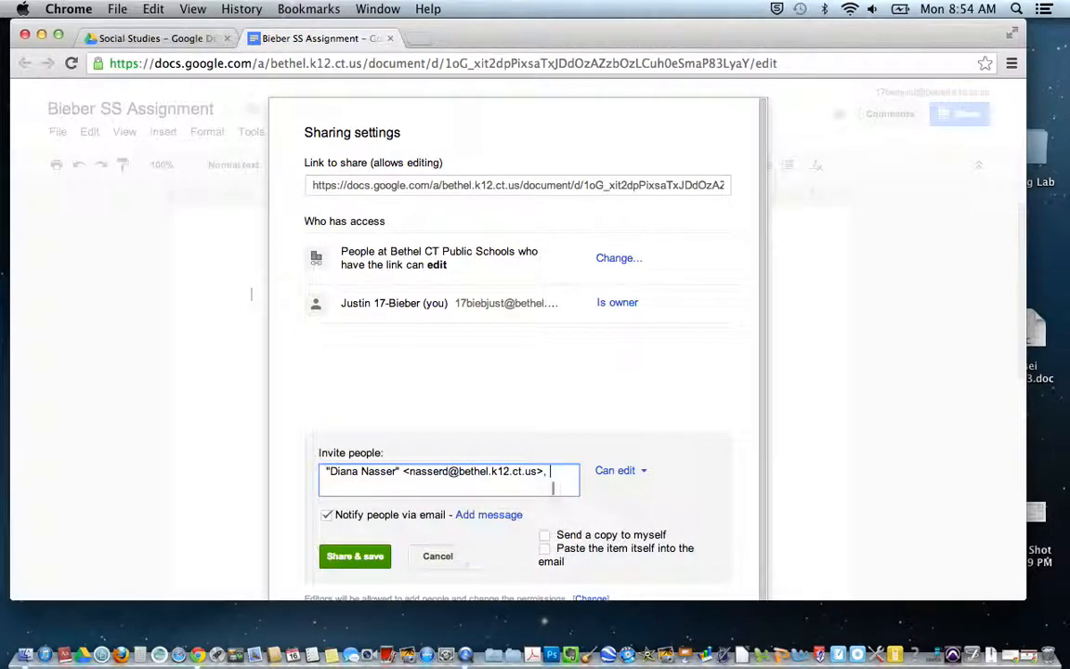
left_click(641, 475)
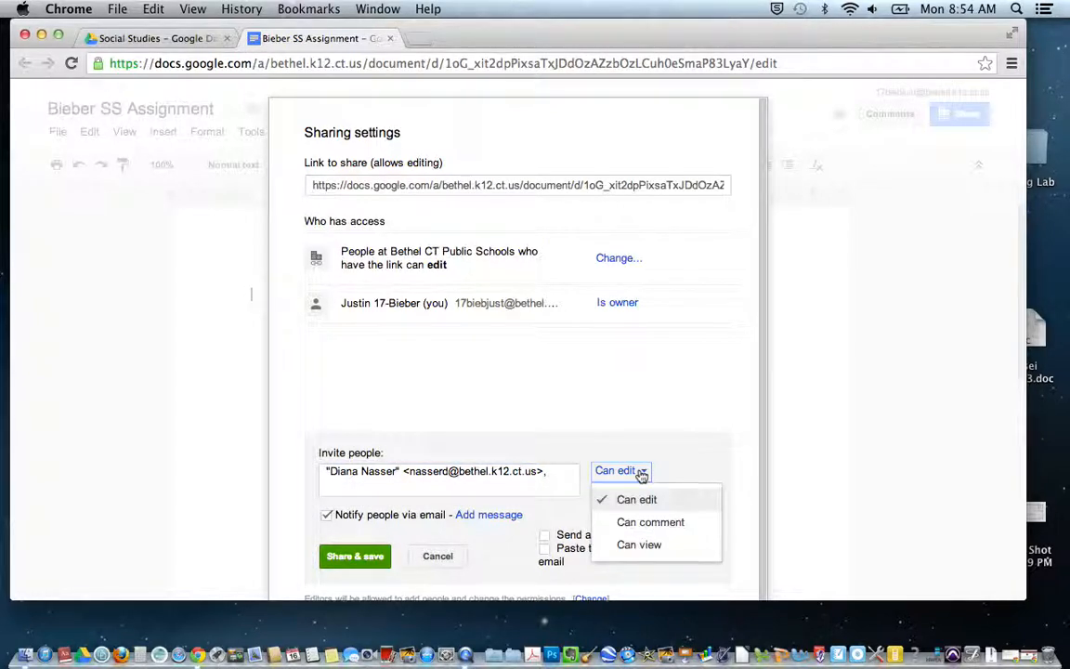
left_click(641, 475)
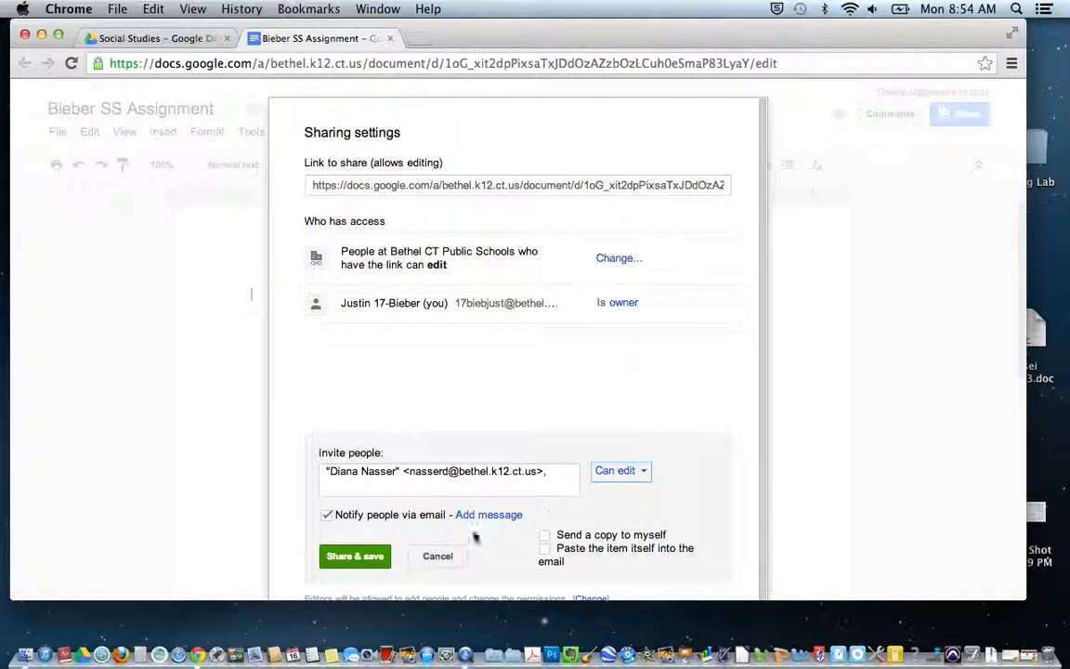
left_click(442, 560)
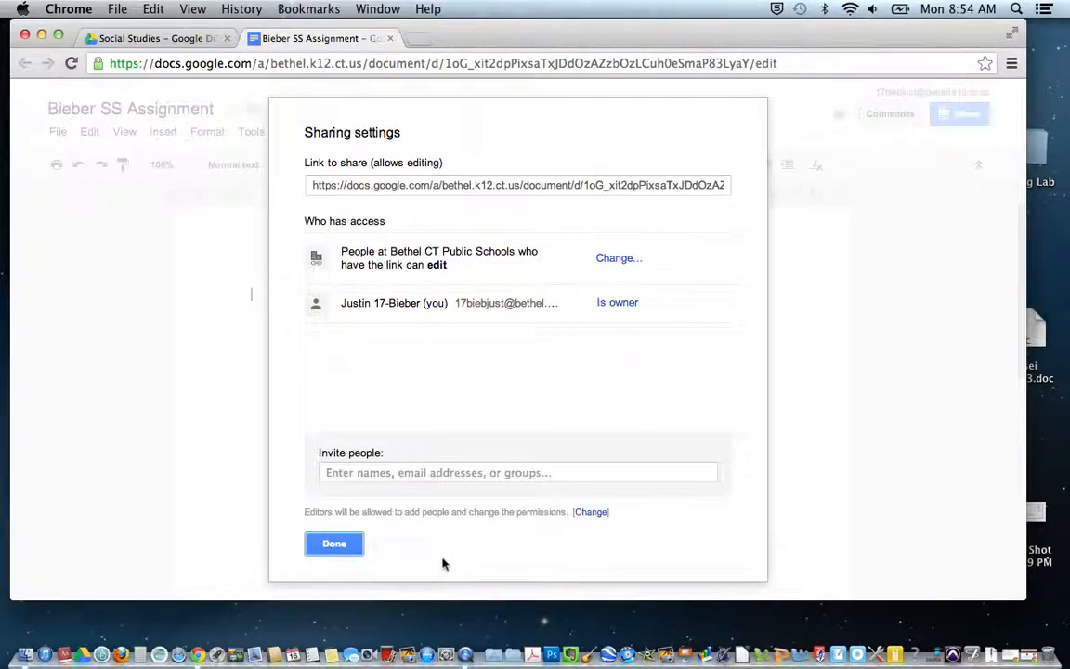
Step: Finish the sharing settings and close the assignment document to return to the Social Studies folder
left_click(337, 544)
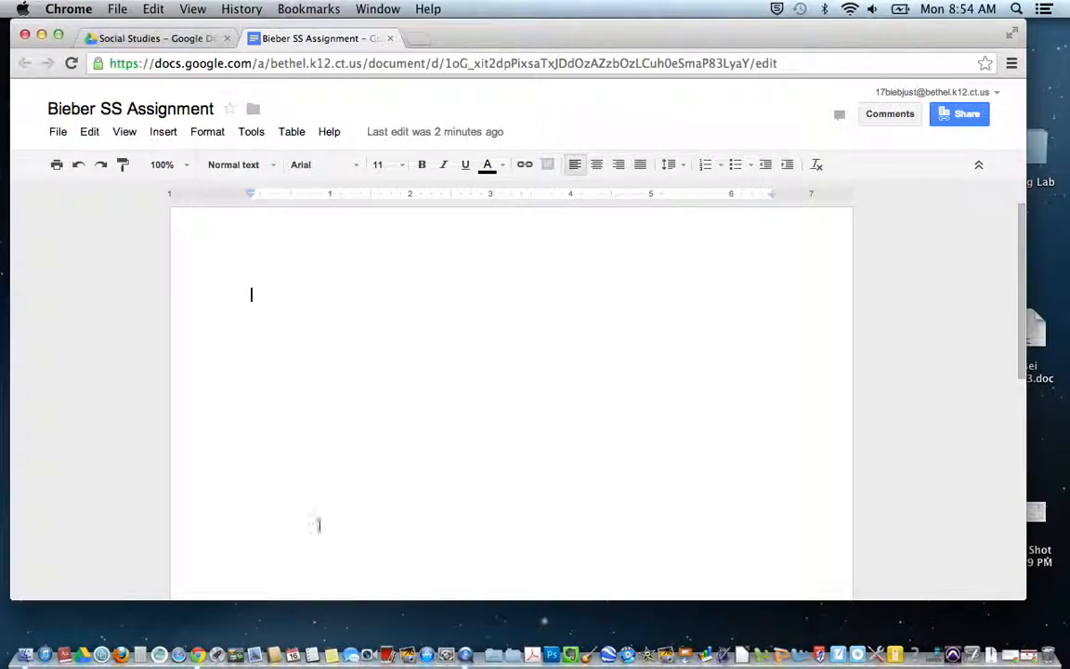
left_click(389, 38)
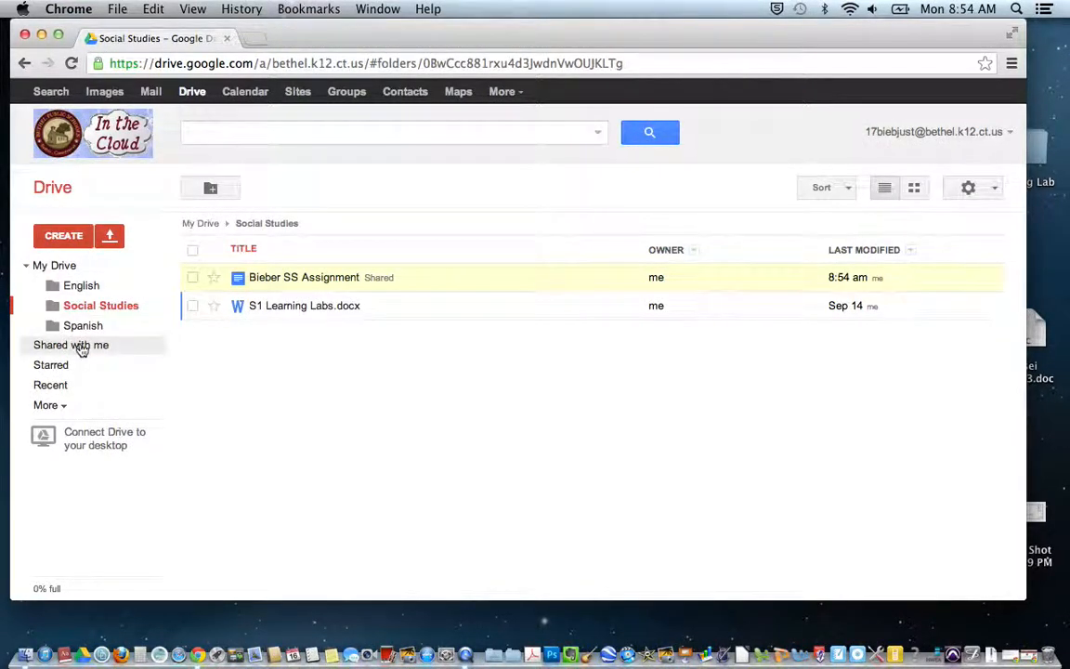
Step: View the Shared with me files in Drive and go back to the Social Studies folder
left_click(80, 345)
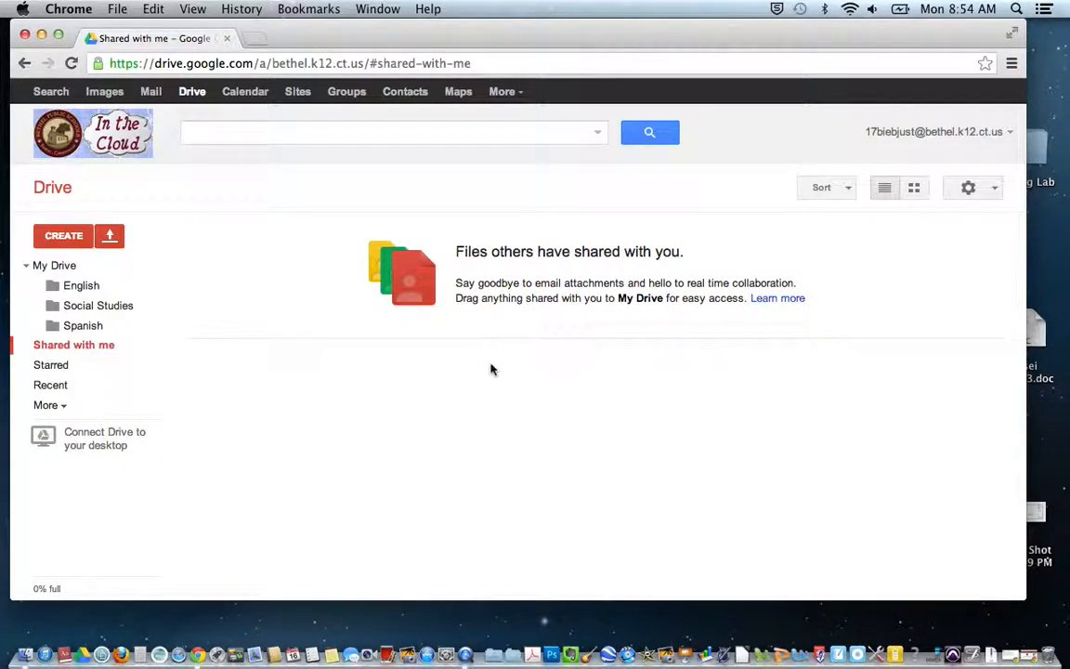
left_click(111, 306)
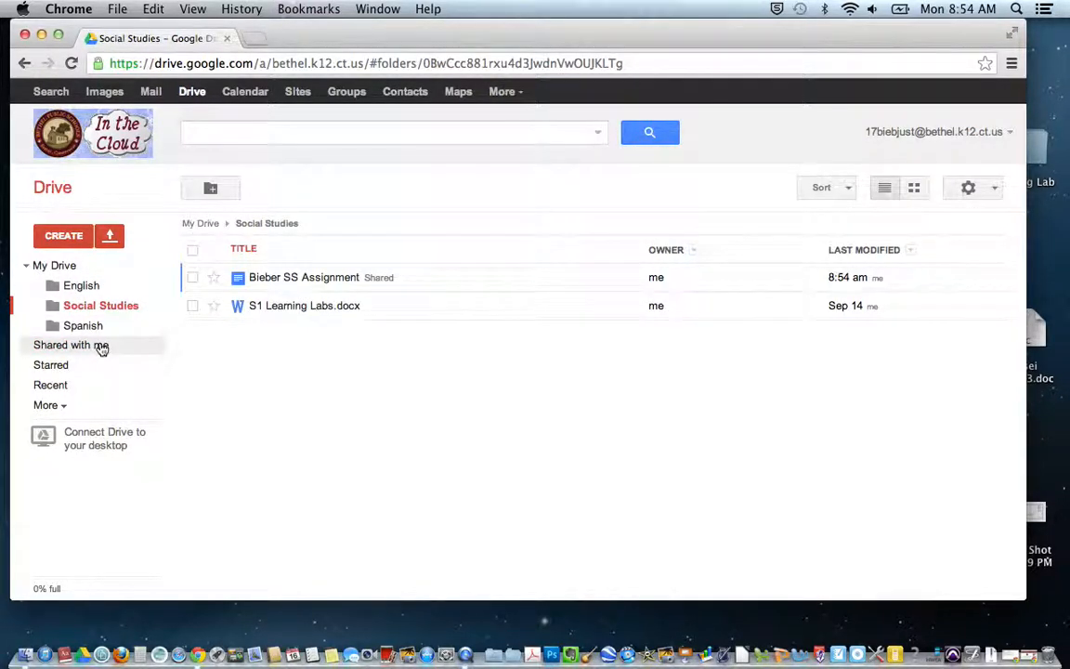